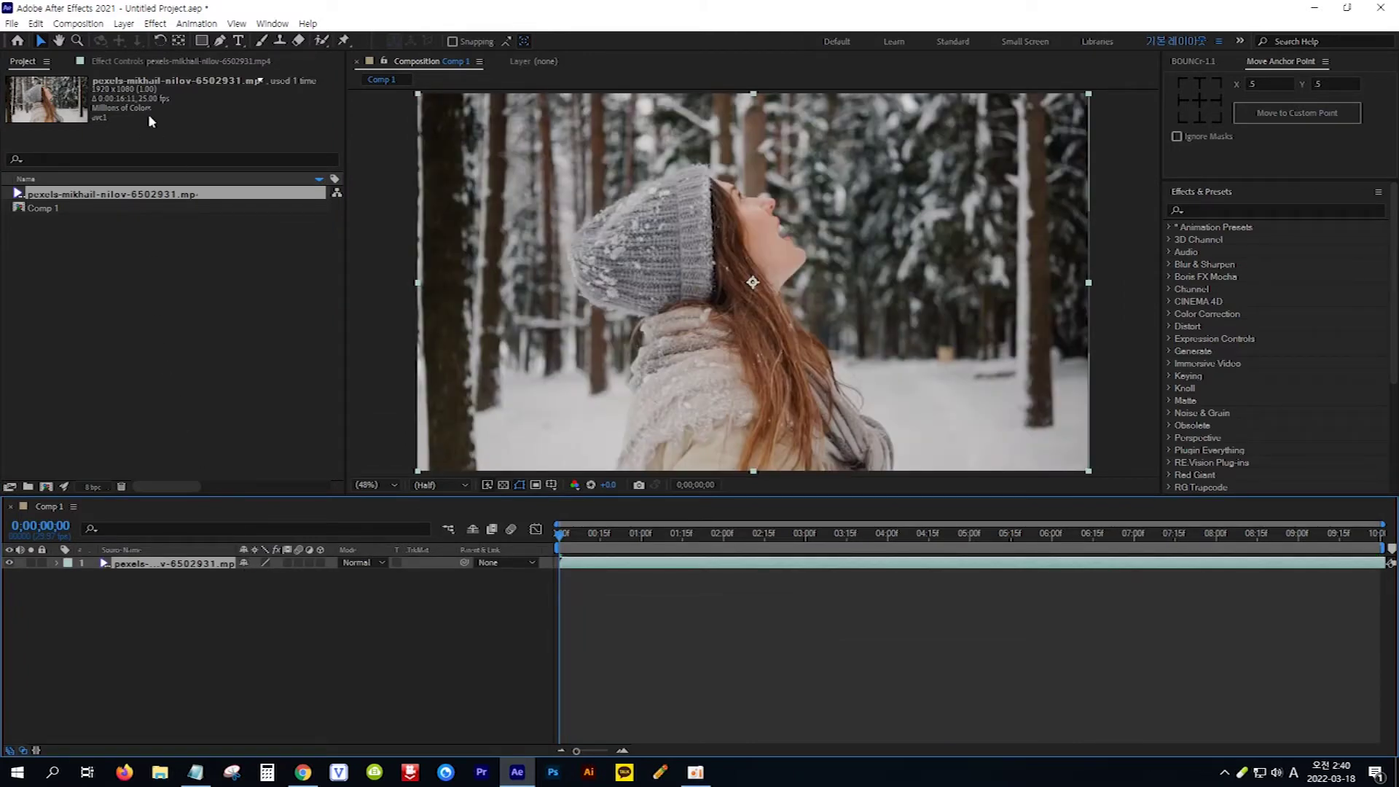
- Create a new black solid layer at the composition's size above the footage
click(124, 24)
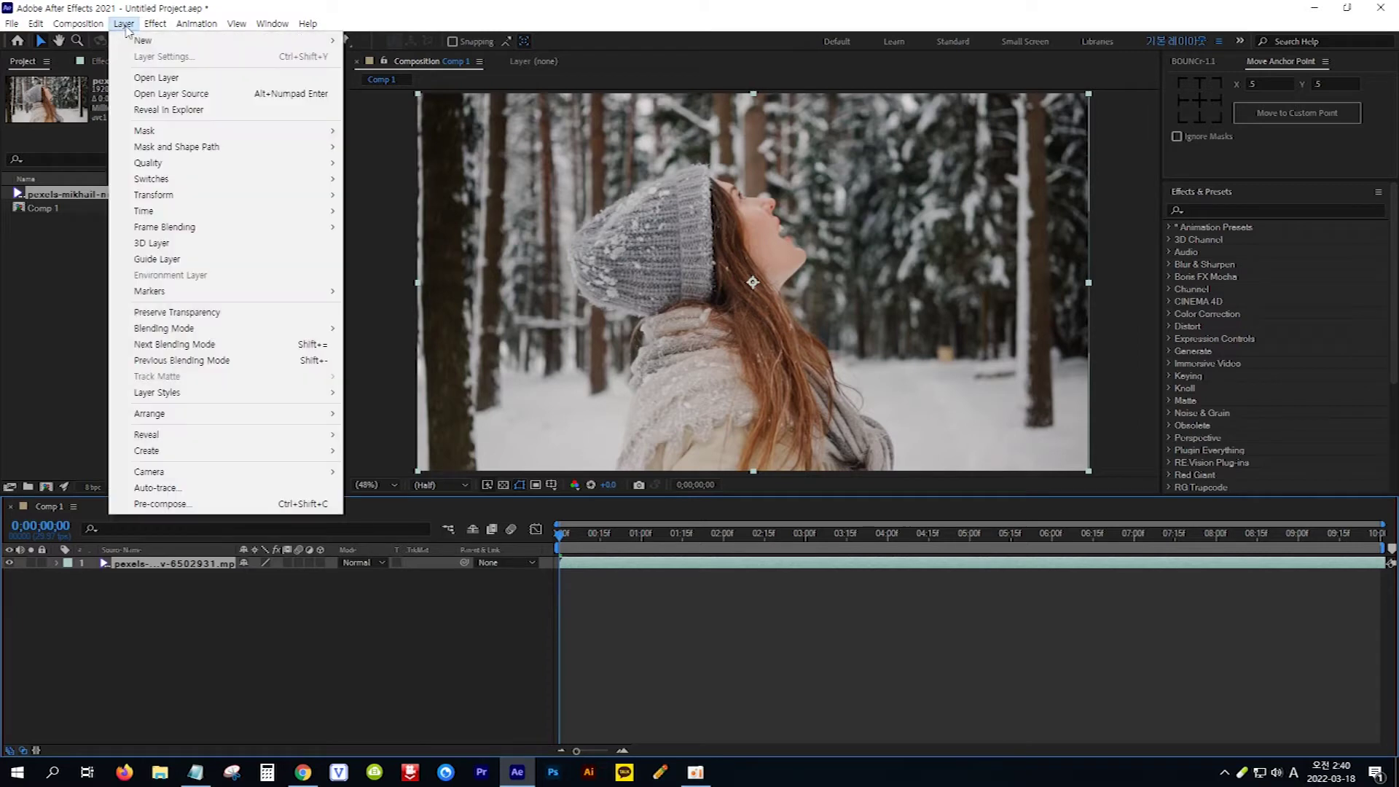
mouse_move(225, 42)
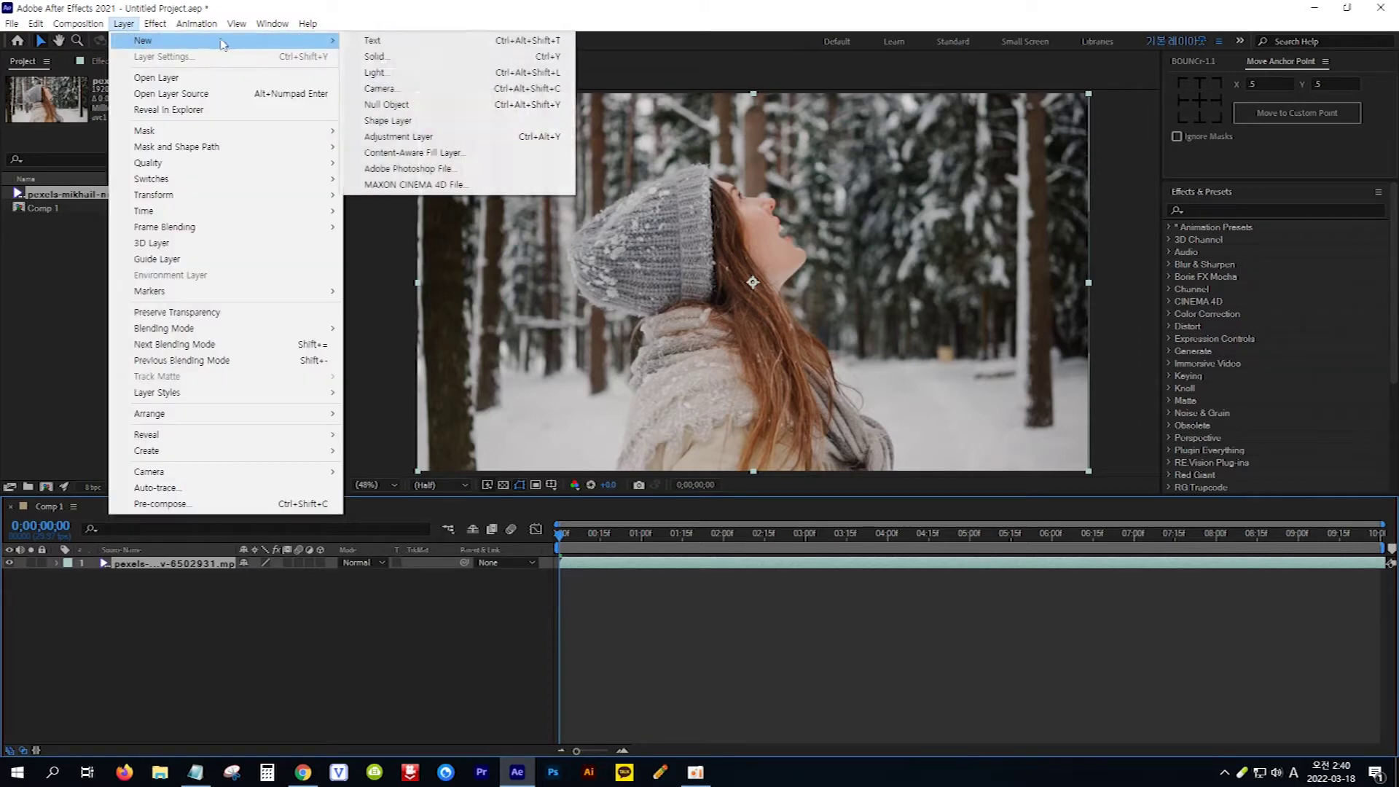
click(376, 57)
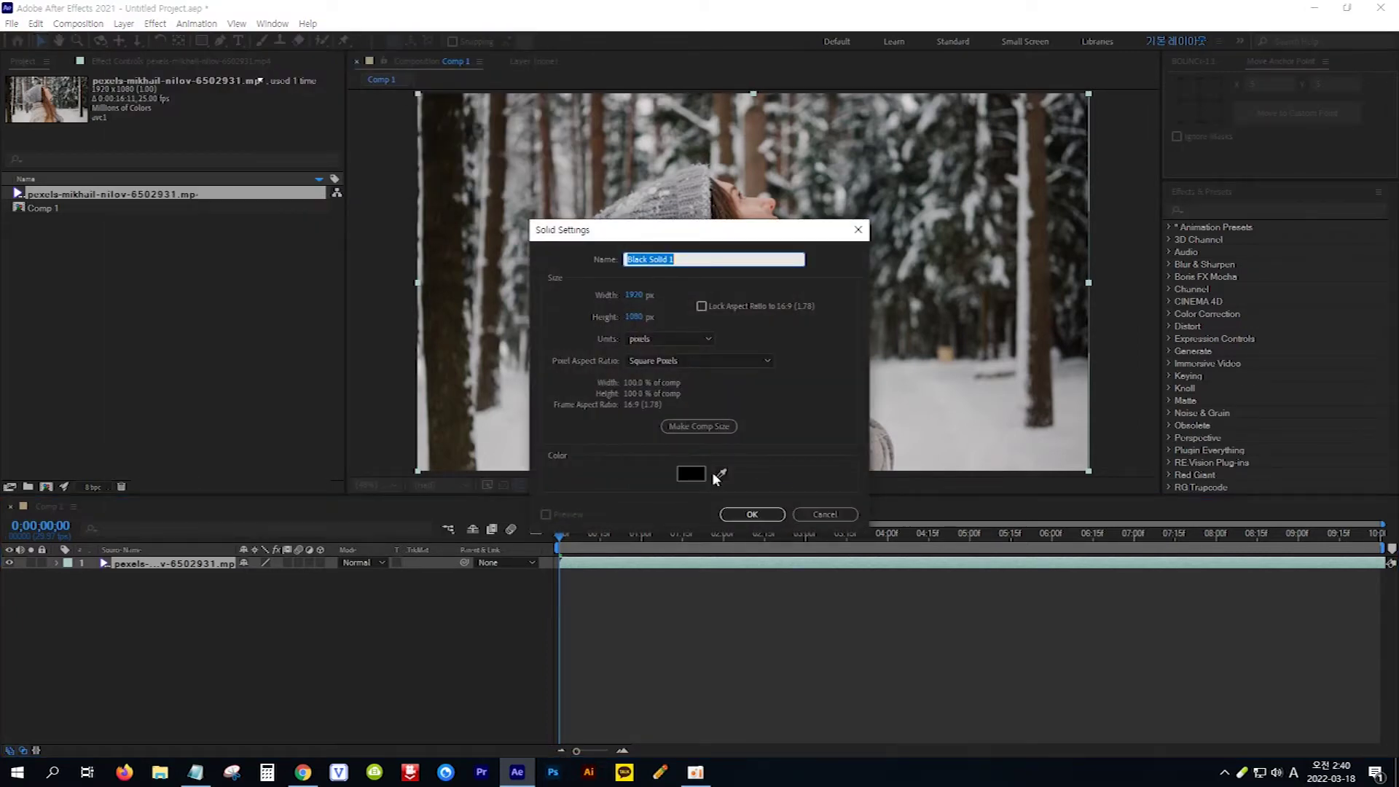
click(751, 514)
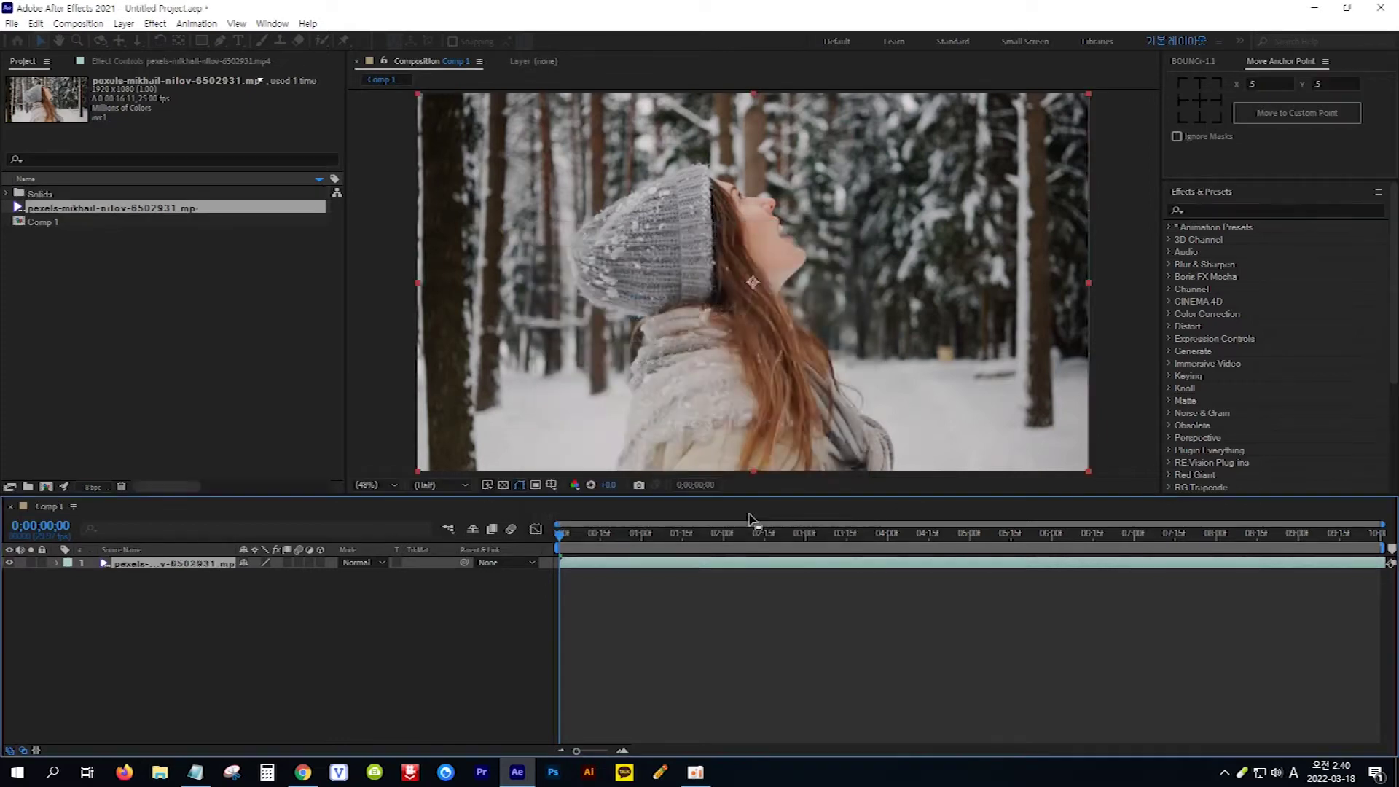
- Copy the word Snowfall from the Notepad note, search the effects for it, and apply CC Snowfall to the black solid
key(alt+Tab)
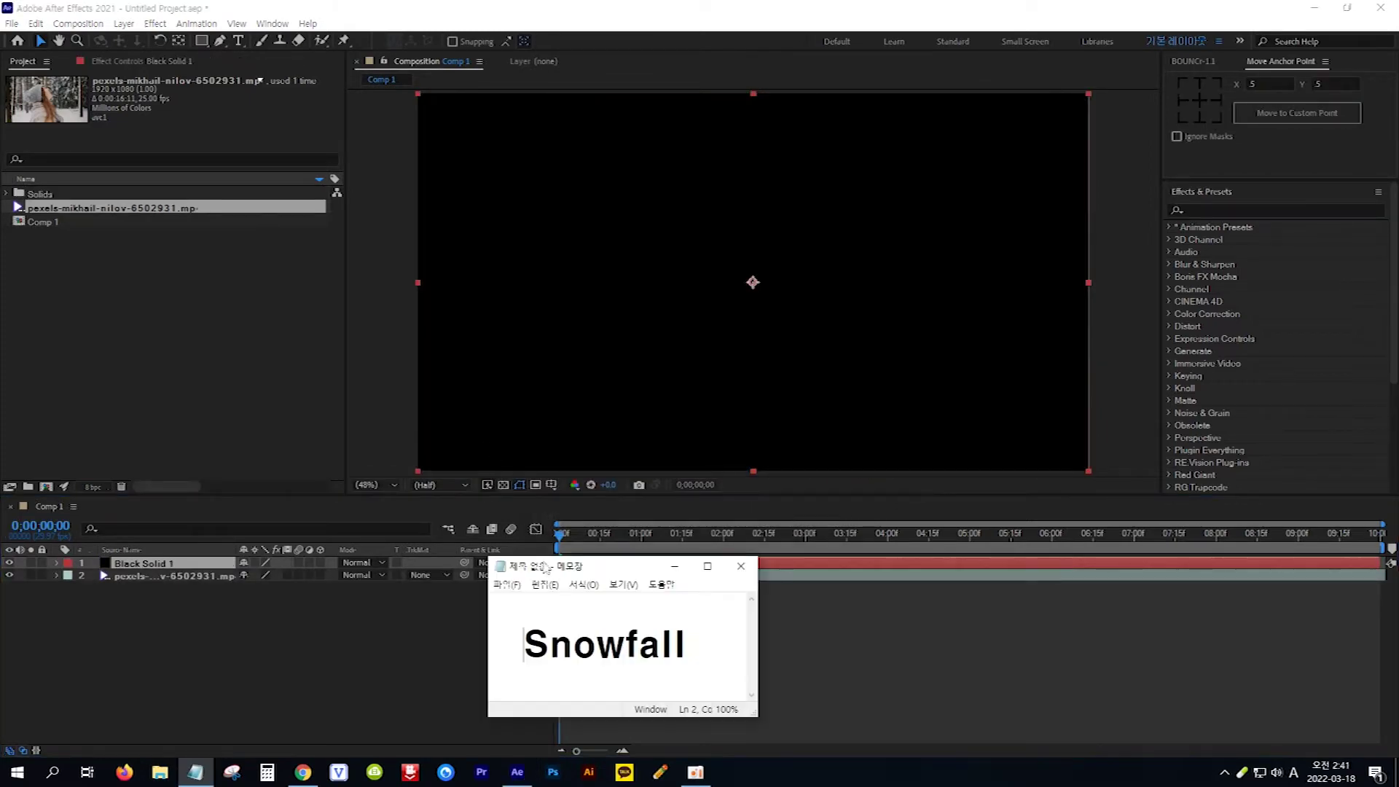
drag(690, 648, 532, 646)
key(ctrl+c)
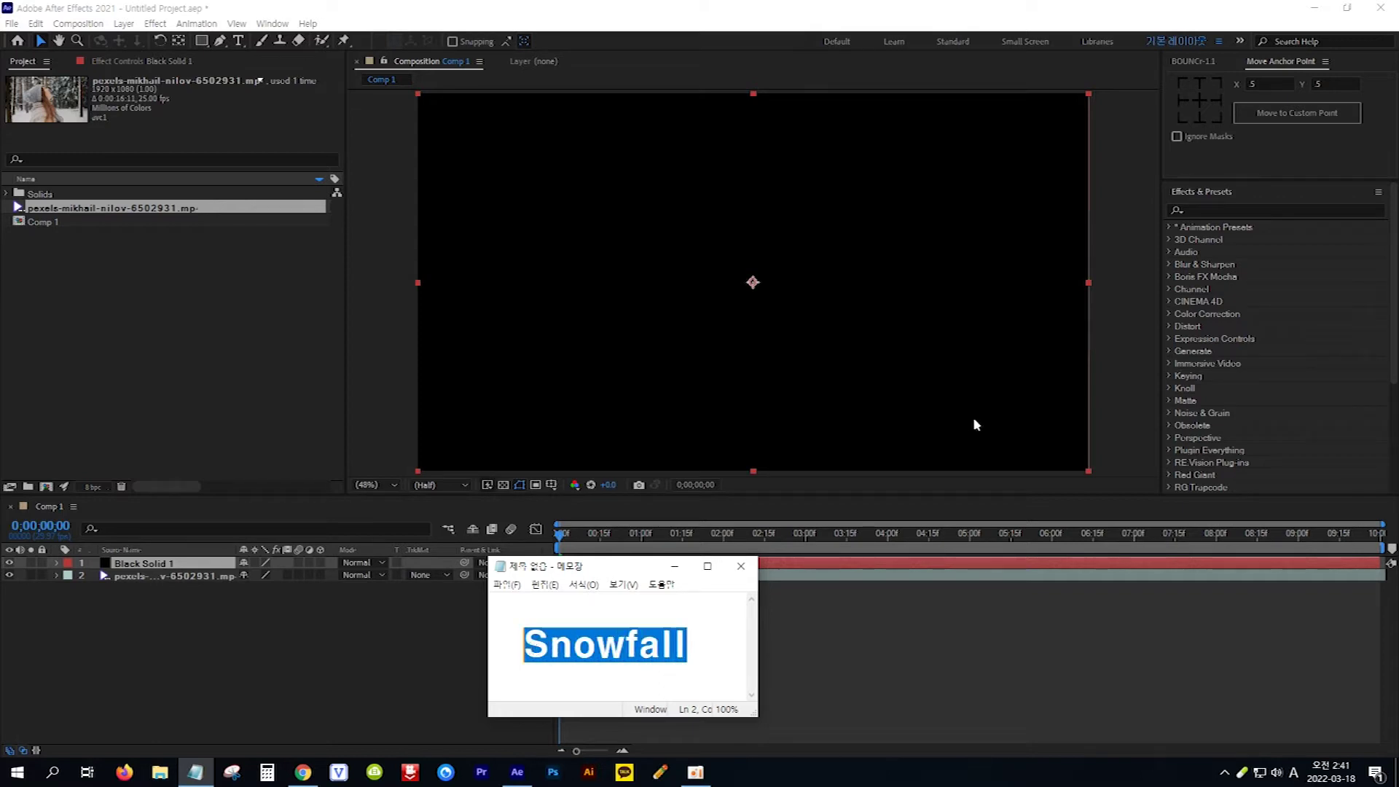
click(1199, 210)
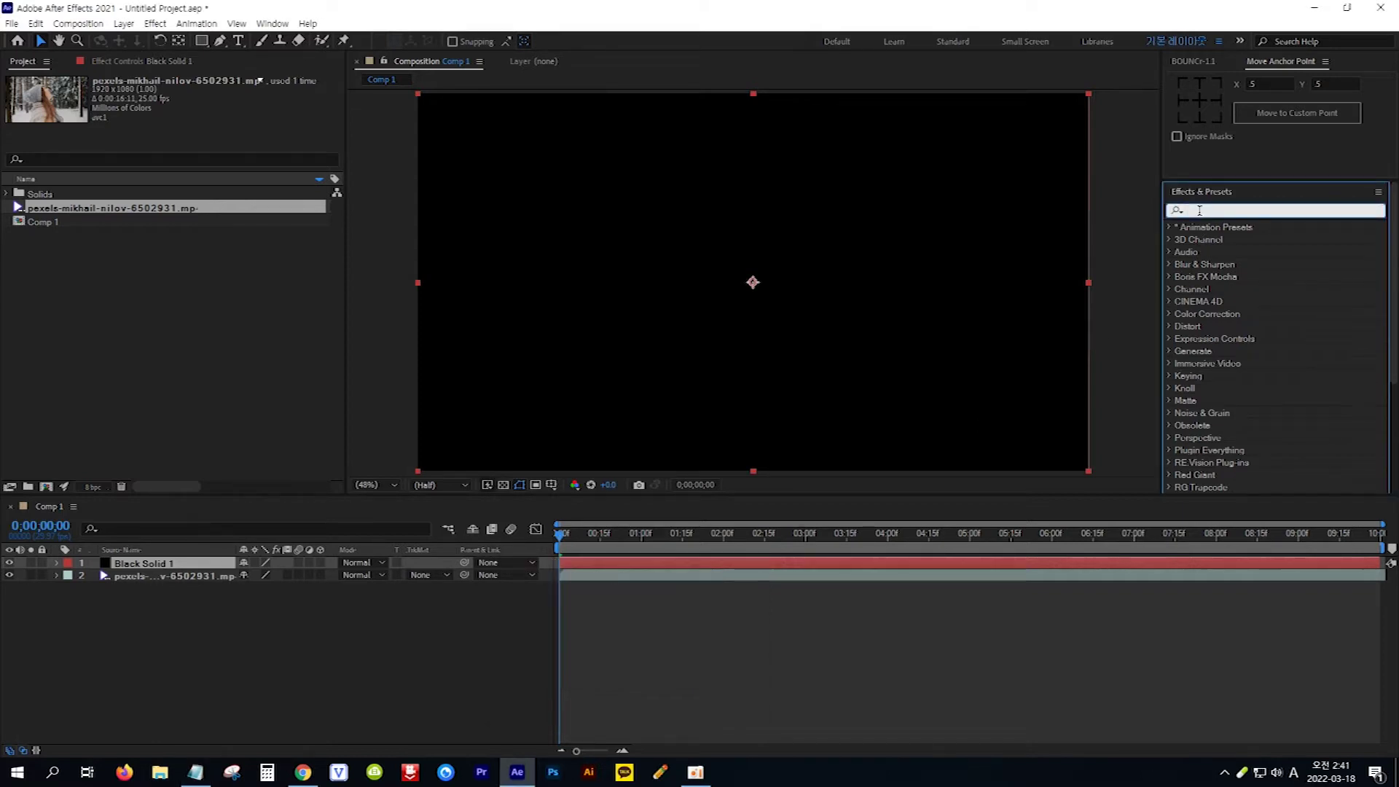
key(ctrl+v)
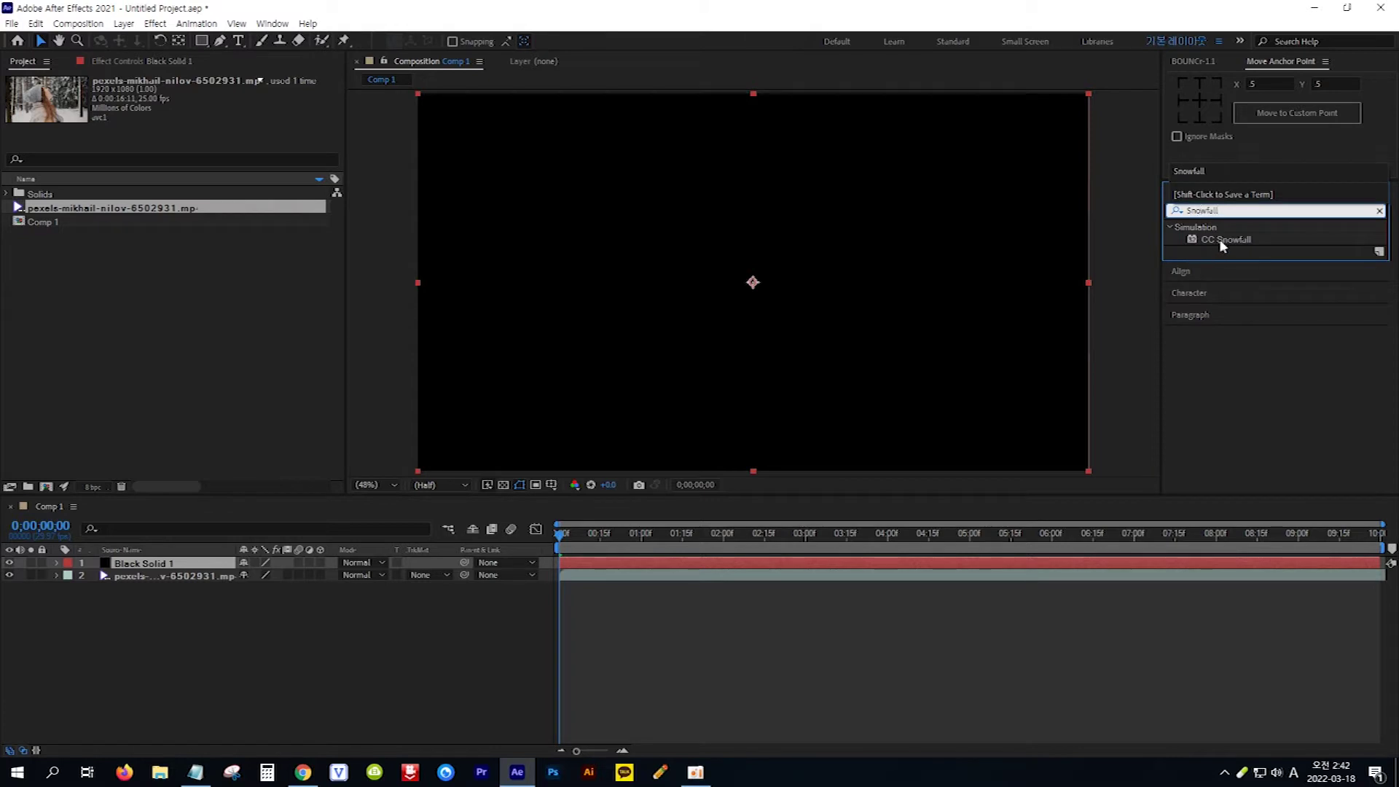
click(1220, 239)
drag(1229, 244, 181, 561)
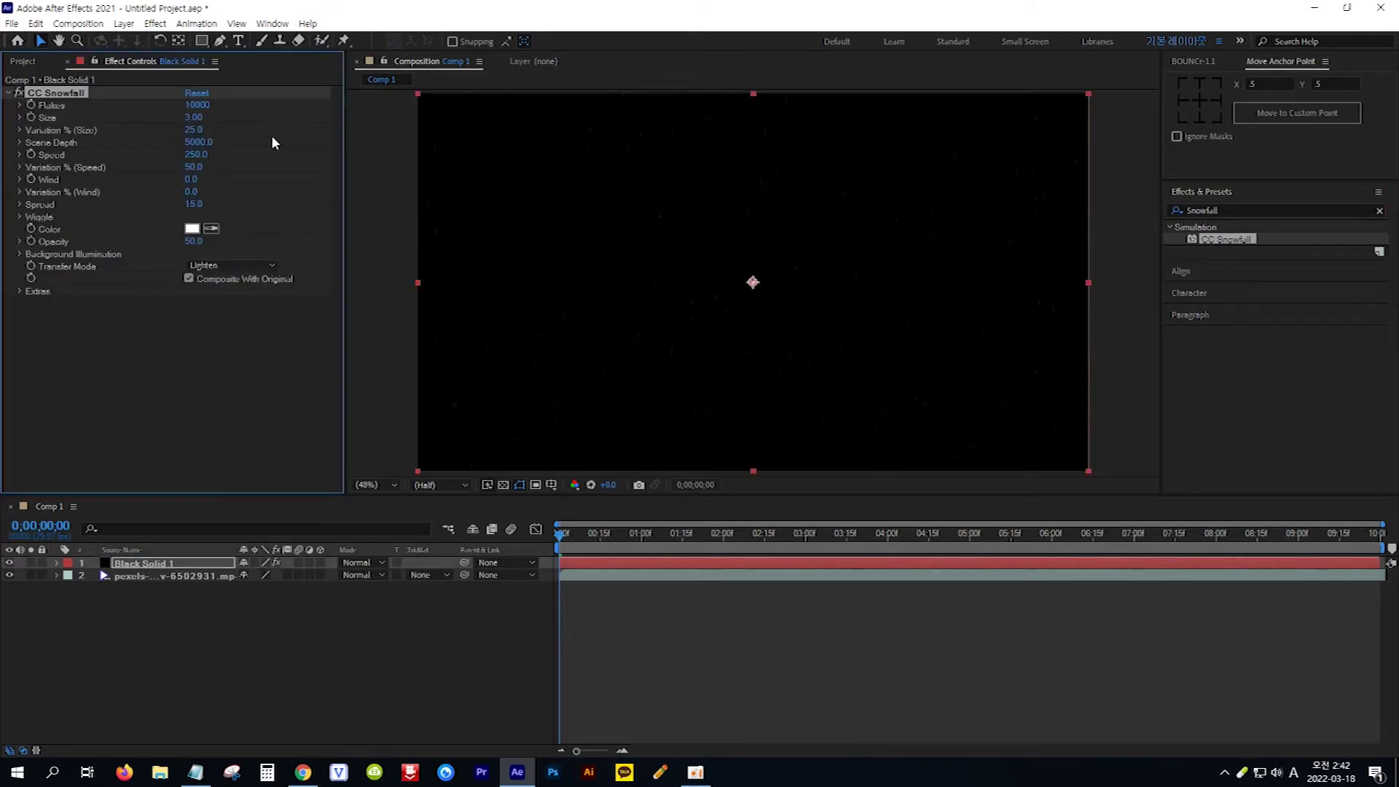
- Set the CC Snowfall Flakes to 600, Size to 15 and Variation % (Size) to 100
click(197, 105)
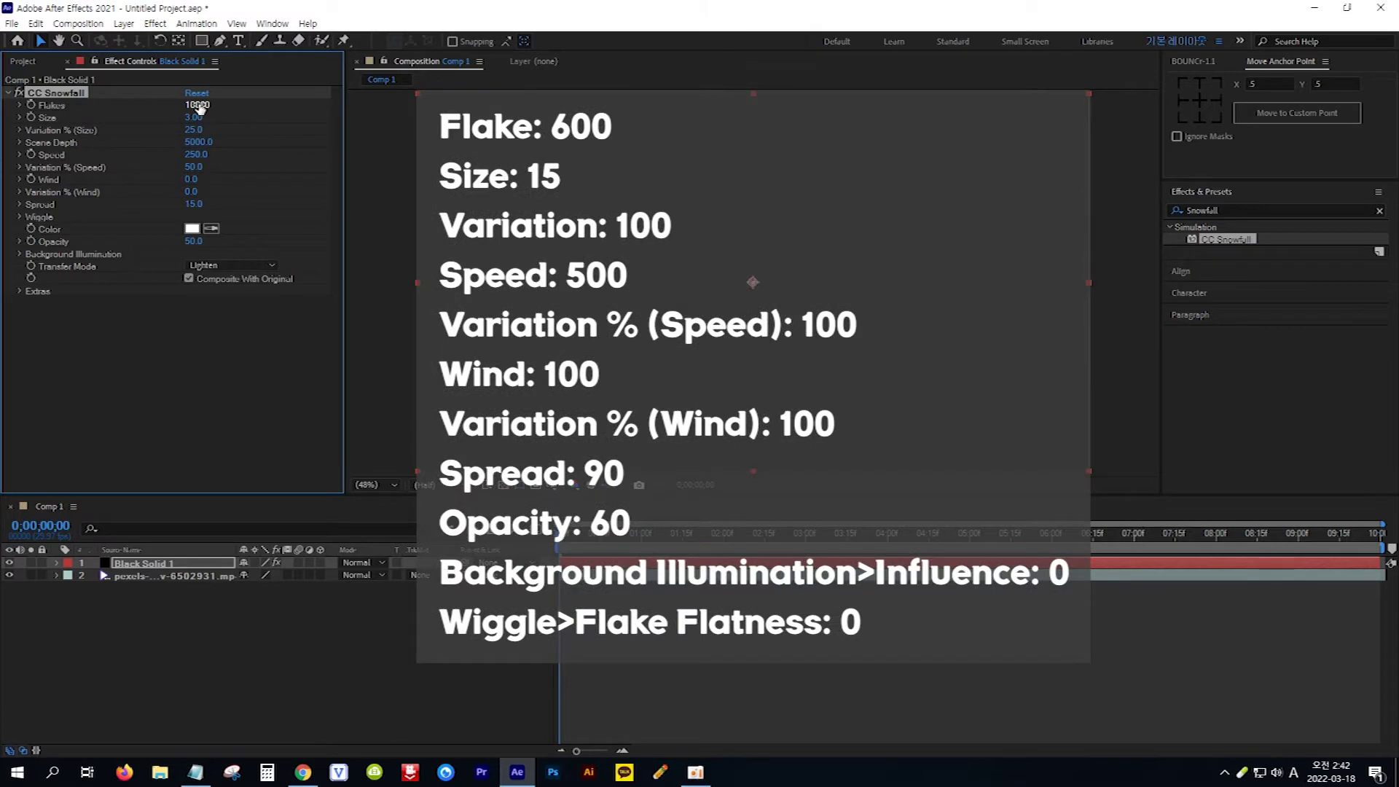
text(600)
key(Return)
click(198, 117)
text(15)
key(Tab)
text(100)
key(Return)
- Set the snowfall's Speed to 500 and Variation % (Speed) to 100
click(198, 155)
text(500)
key(Return)
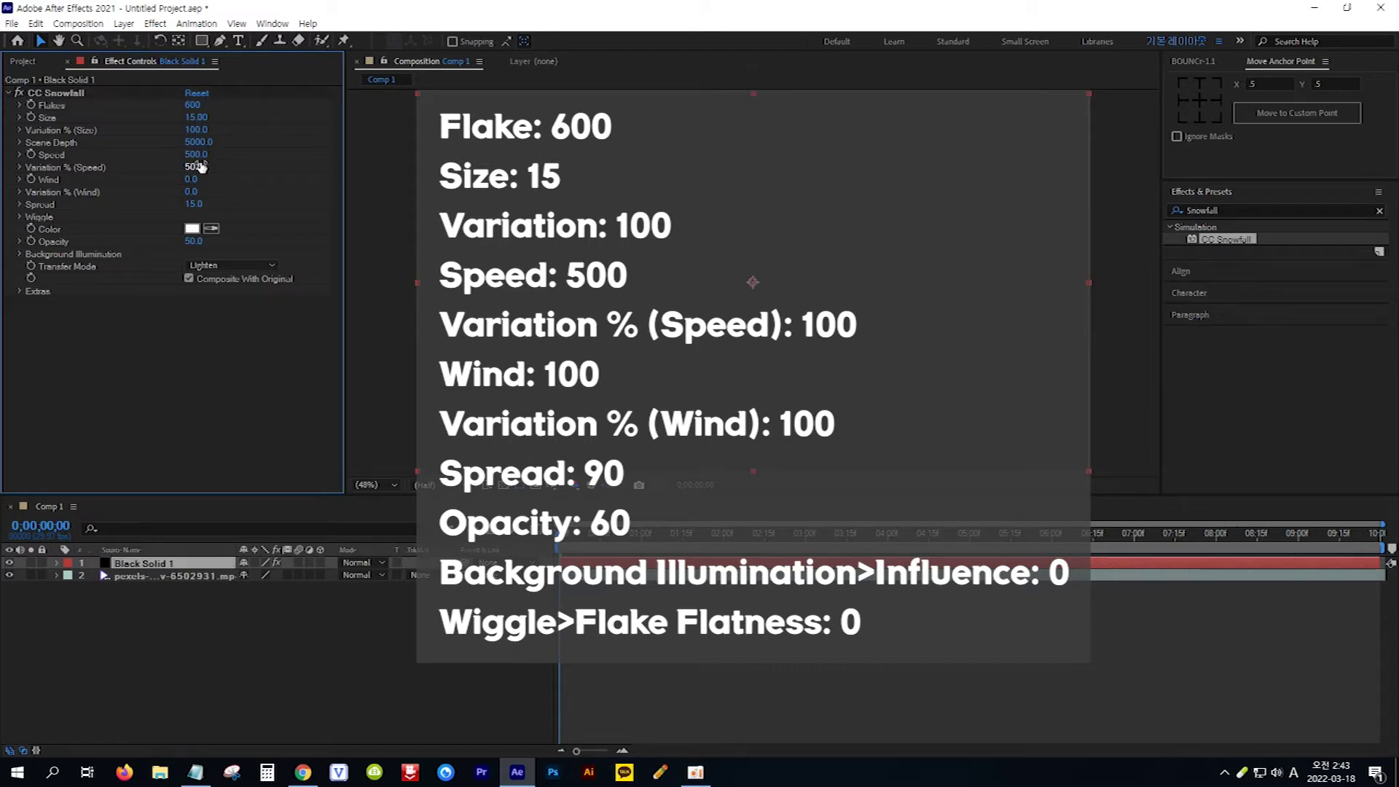
click(194, 165)
text(100)
key(Return)
- Set the snowfall's Wind to 100 and Variation % (Wind) to 100
click(191, 179)
text(100)
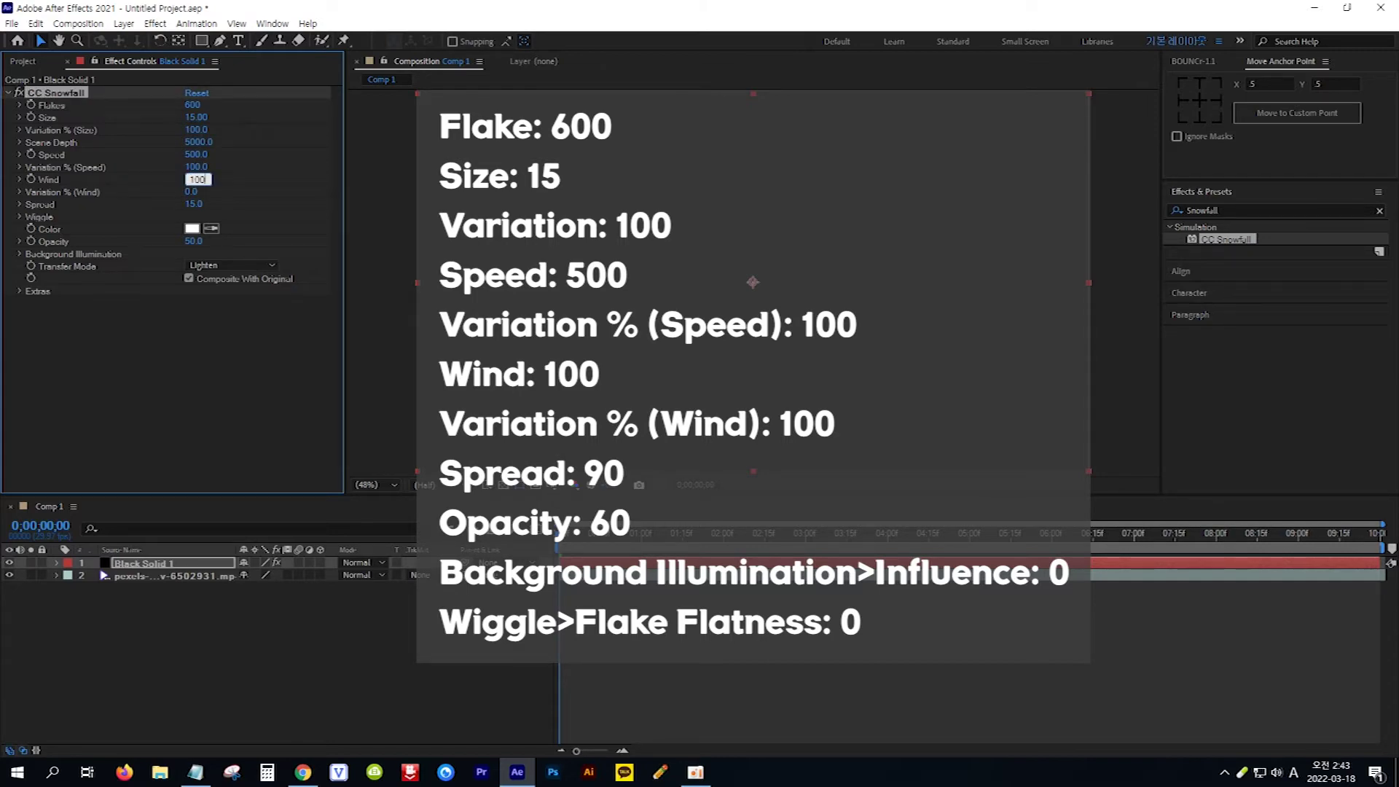
key(Return)
click(190, 193)
text(100)
key(Return)
- Set the snowfall's Spread to 90 and Opacity to 60
click(193, 205)
text(90)
key(Return)
click(193, 241)
text(60)
key(Return)
- Set the Background Illumination Influence % to 0 and the Wiggle Flake Flatness % to 0
click(20, 253)
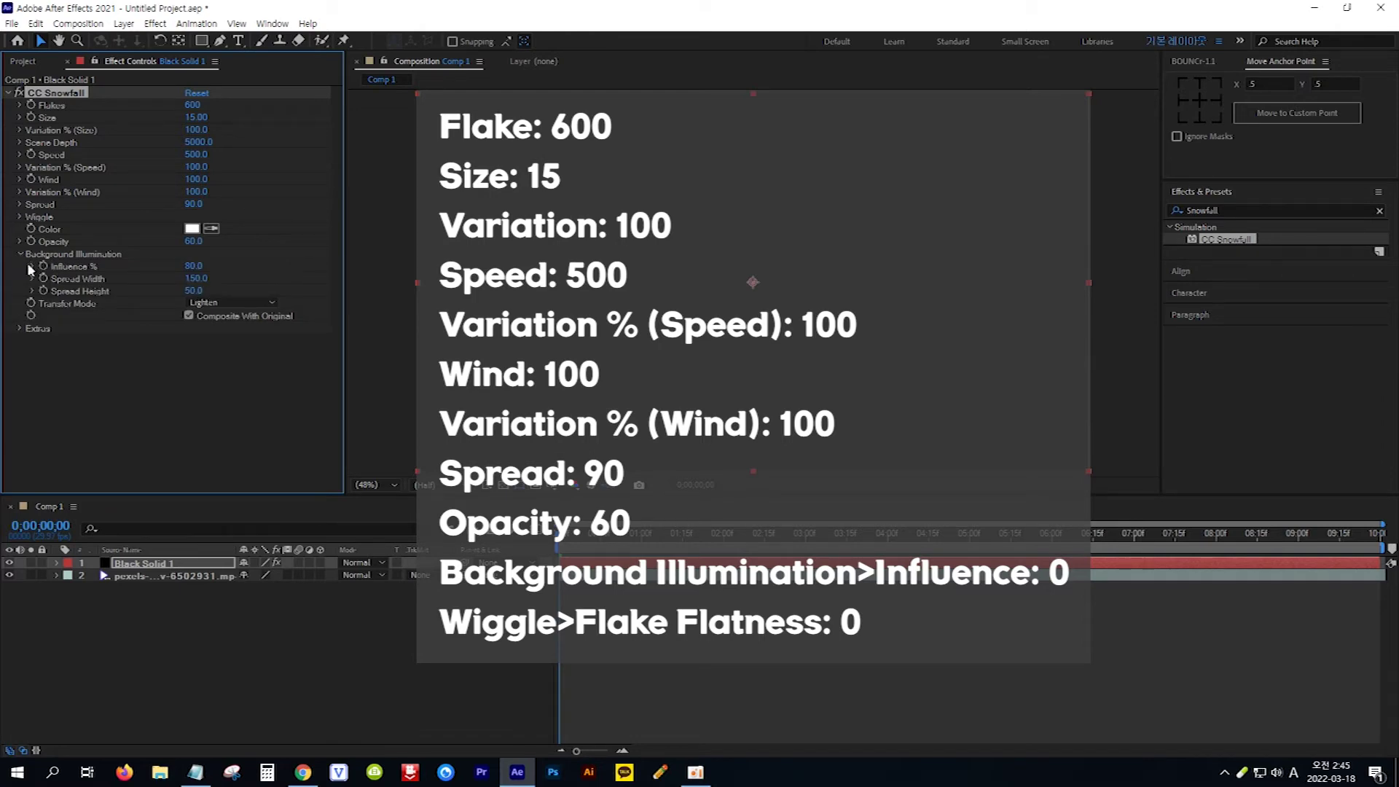
click(191, 265)
text(0)
key(Return)
click(20, 218)
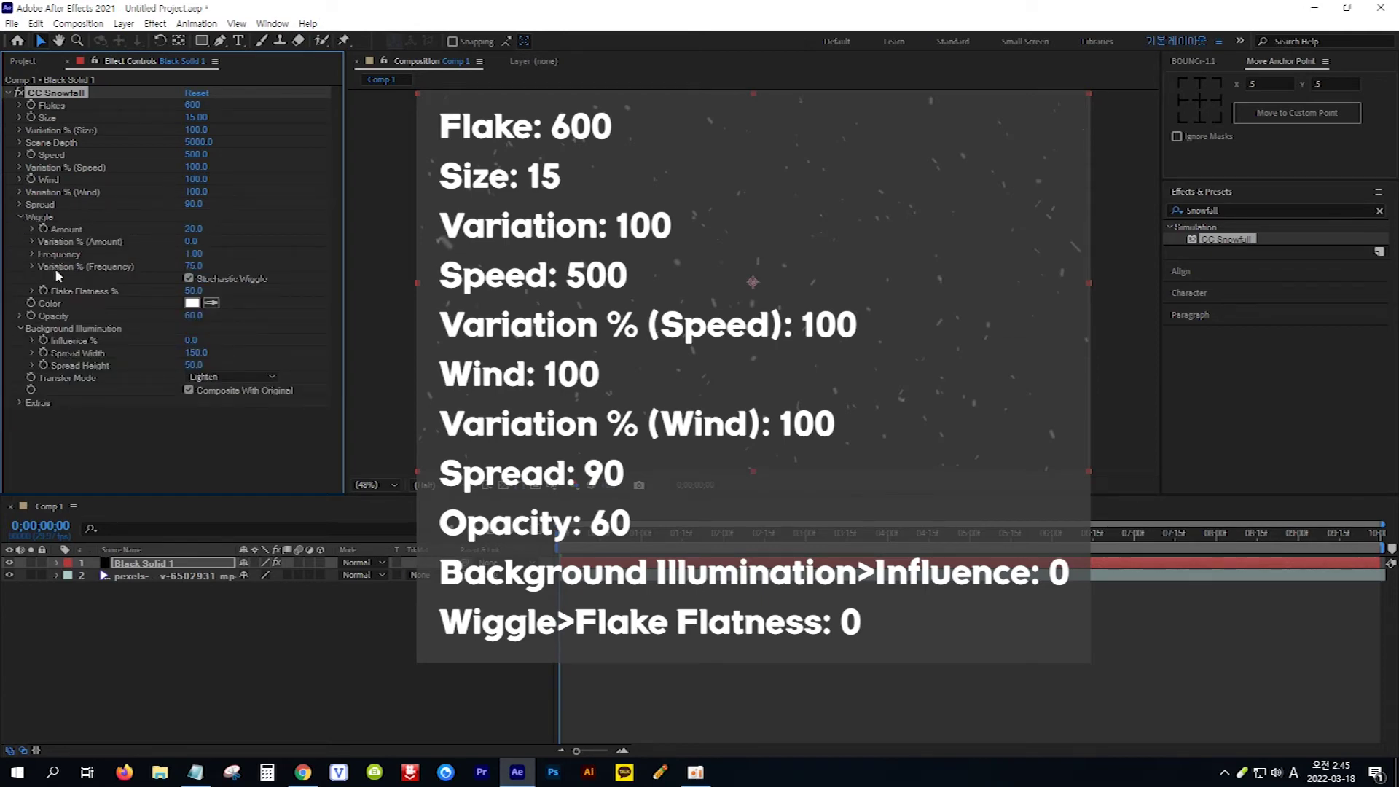
click(193, 291)
text(0)
key(Return)
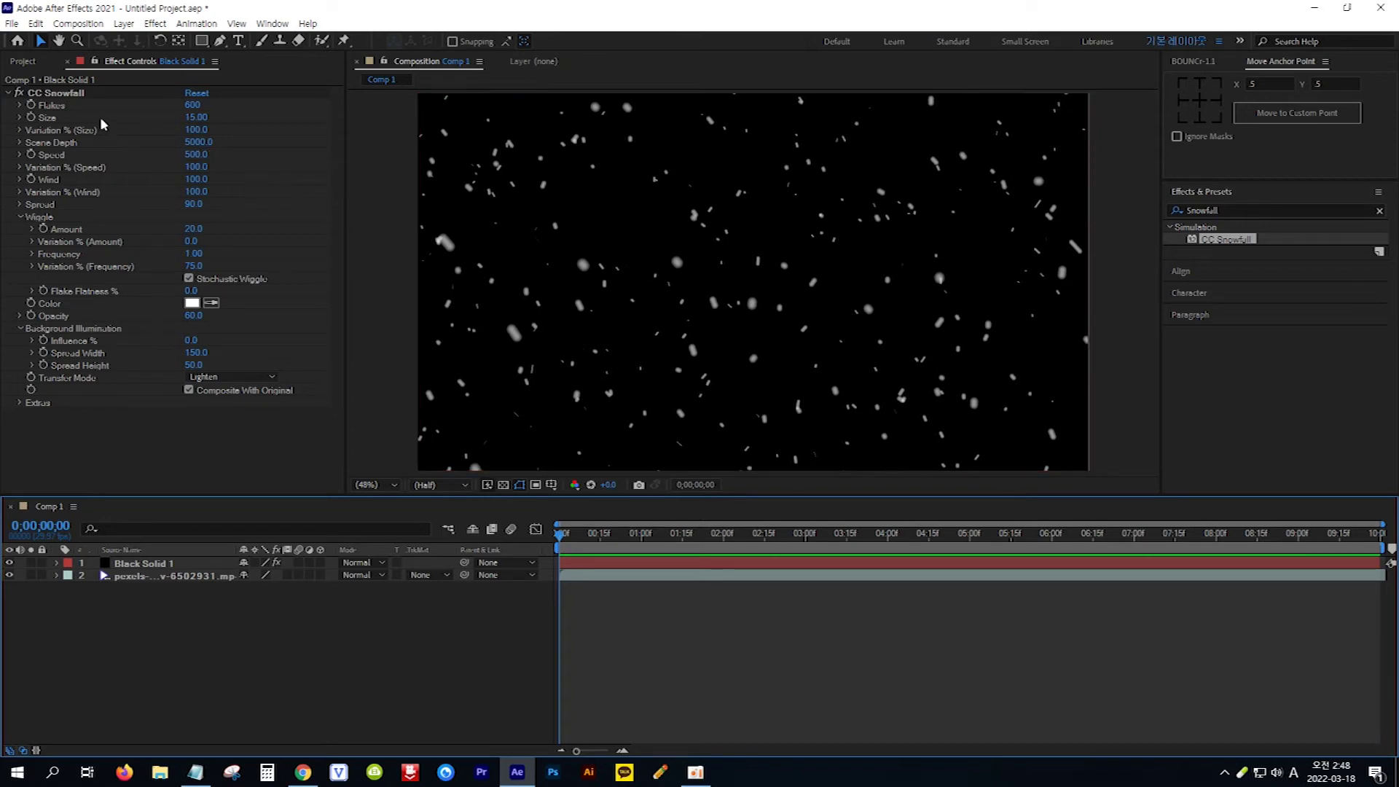
- Try a much higher Flakes value on the snowfall and return it to 600
text(2700)
key(Return)
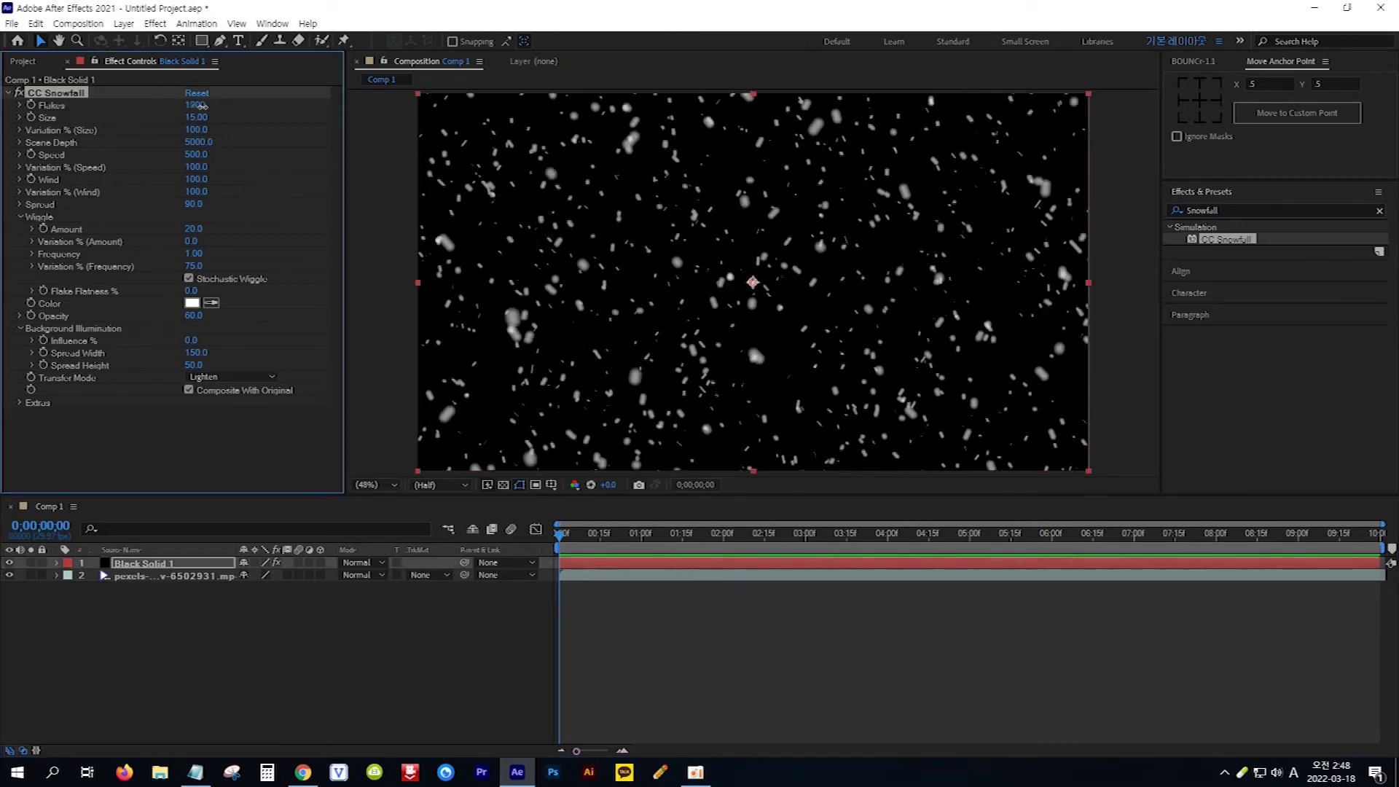
drag(207, 107, 193, 106)
click(193, 106)
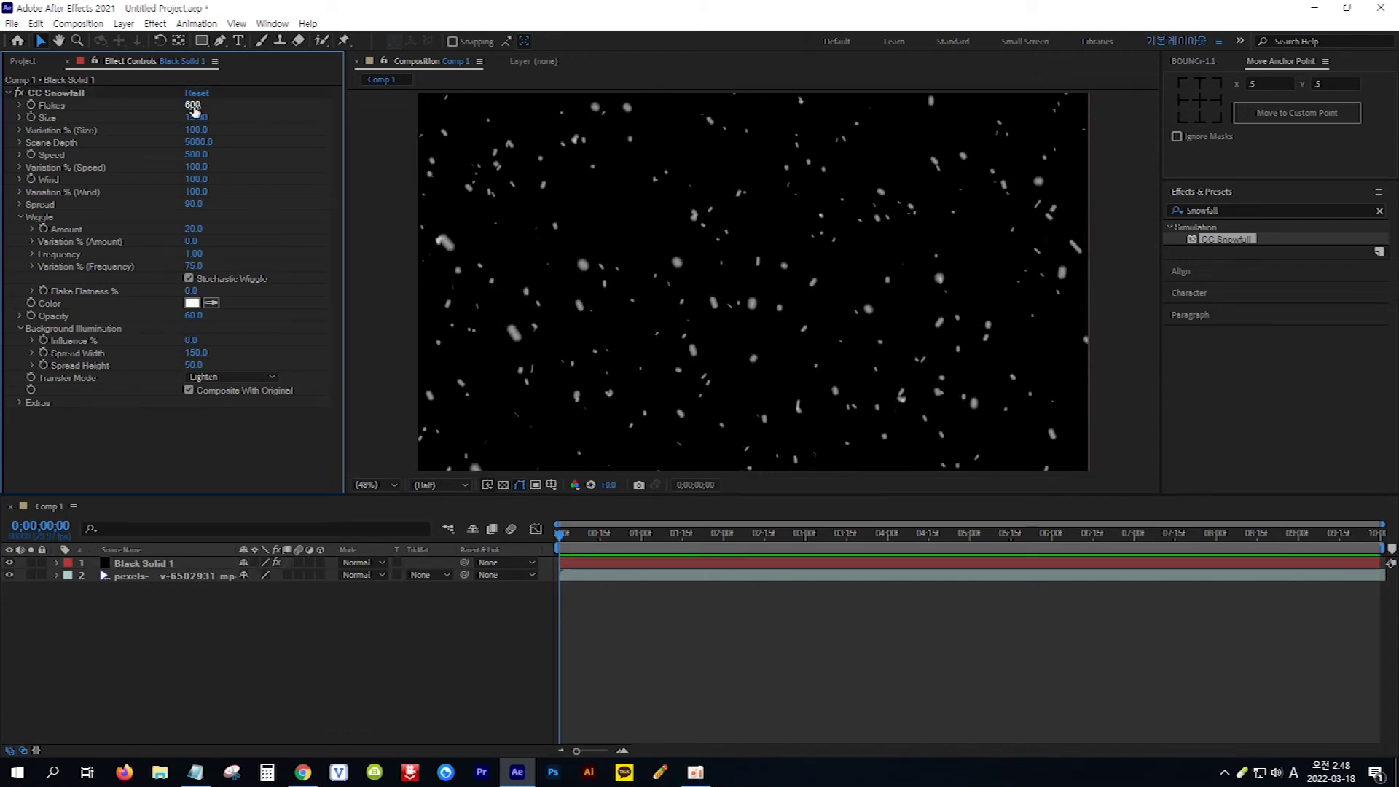
- Try the snowfall's Opacity at 100 and at a much lower value, and return it to 60
click(193, 315)
text(100)
key(Return)
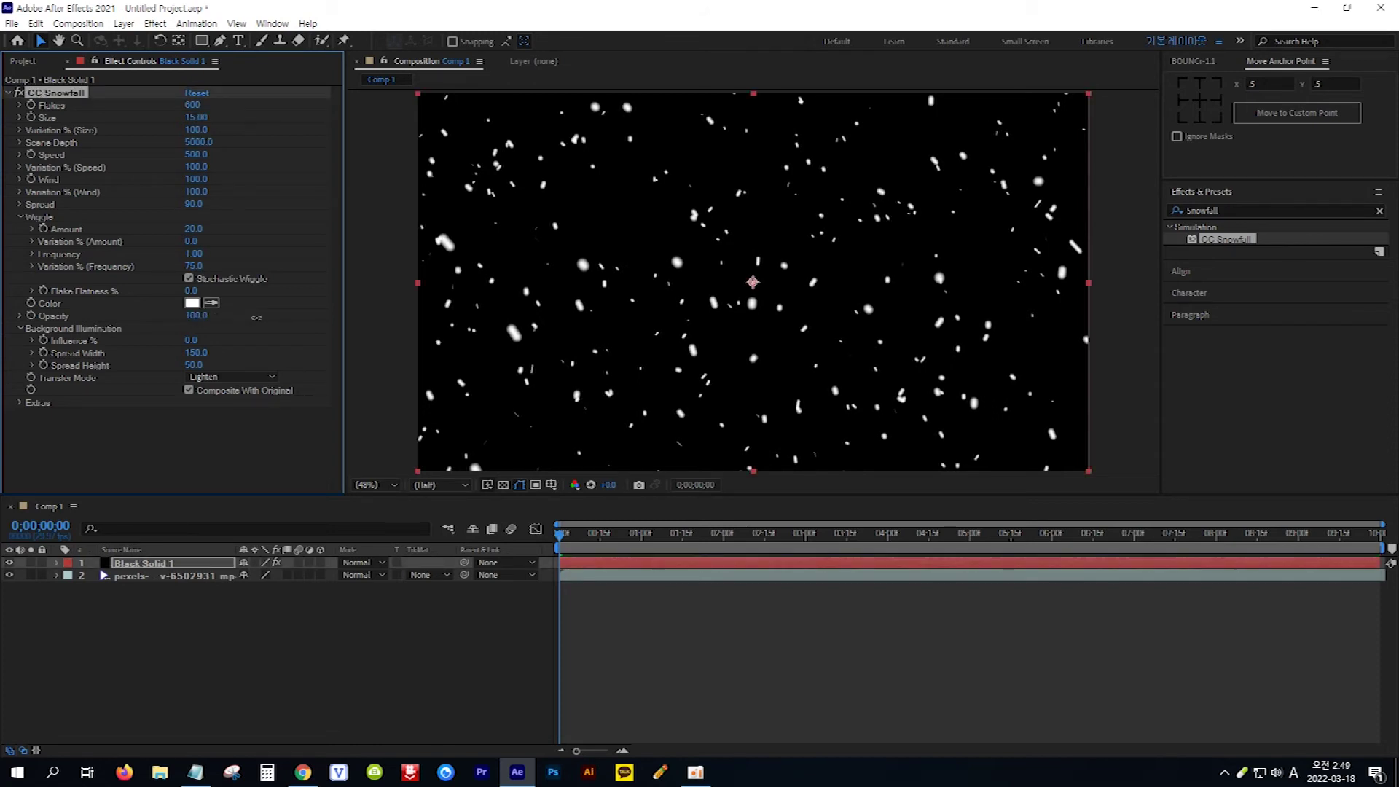
drag(309, 318, 234, 315)
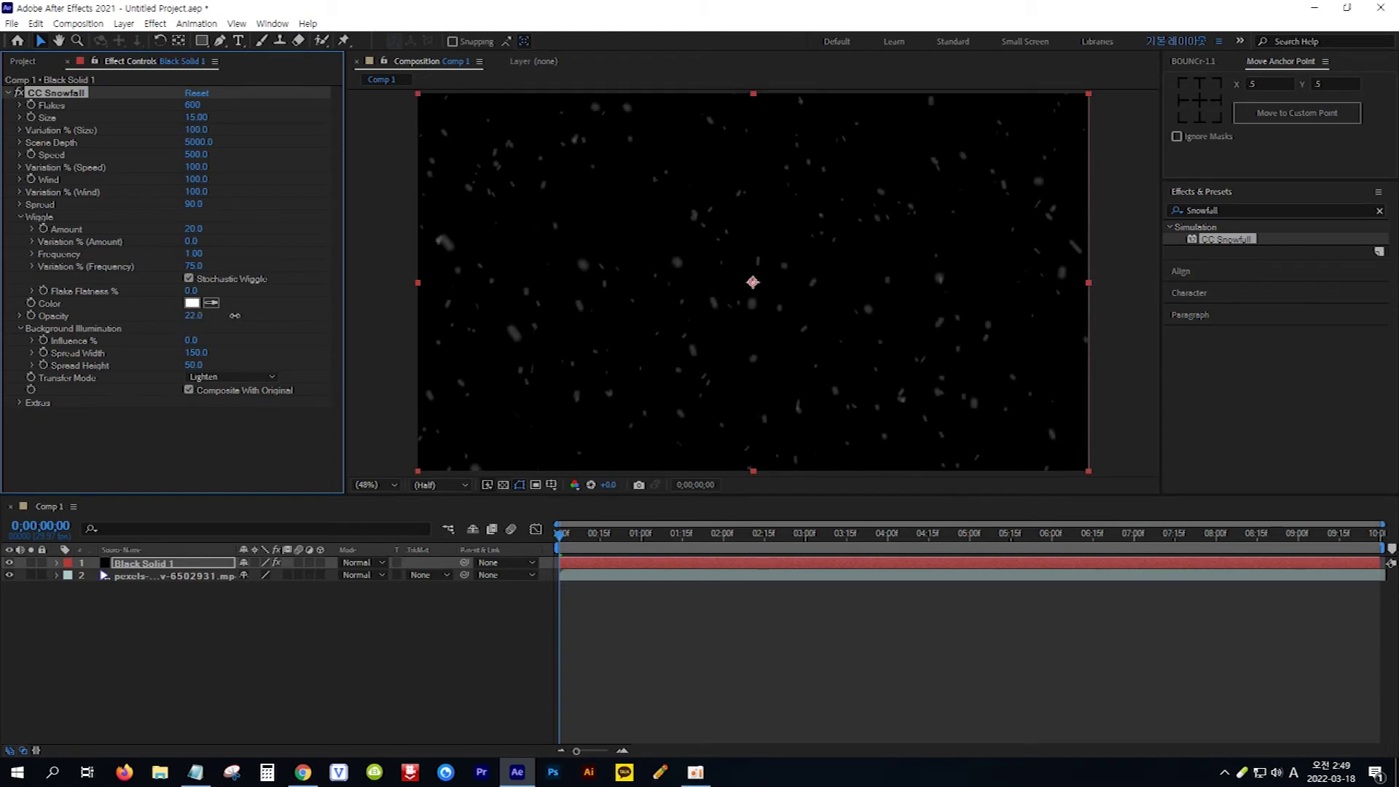
drag(234, 316, 262, 315)
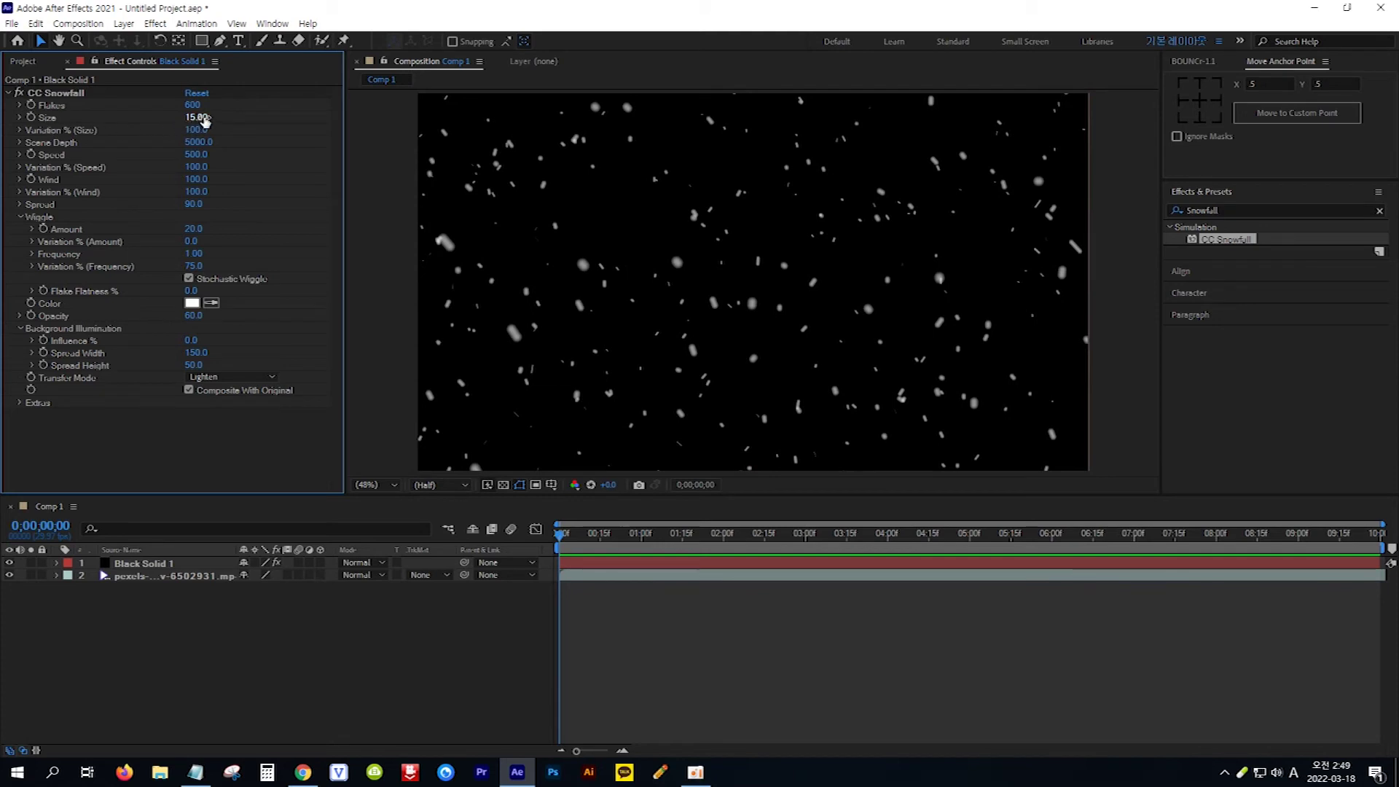
- Try smaller flakes by lowering the snowfall's Size, and return it to 15
drag(202, 121, 184, 120)
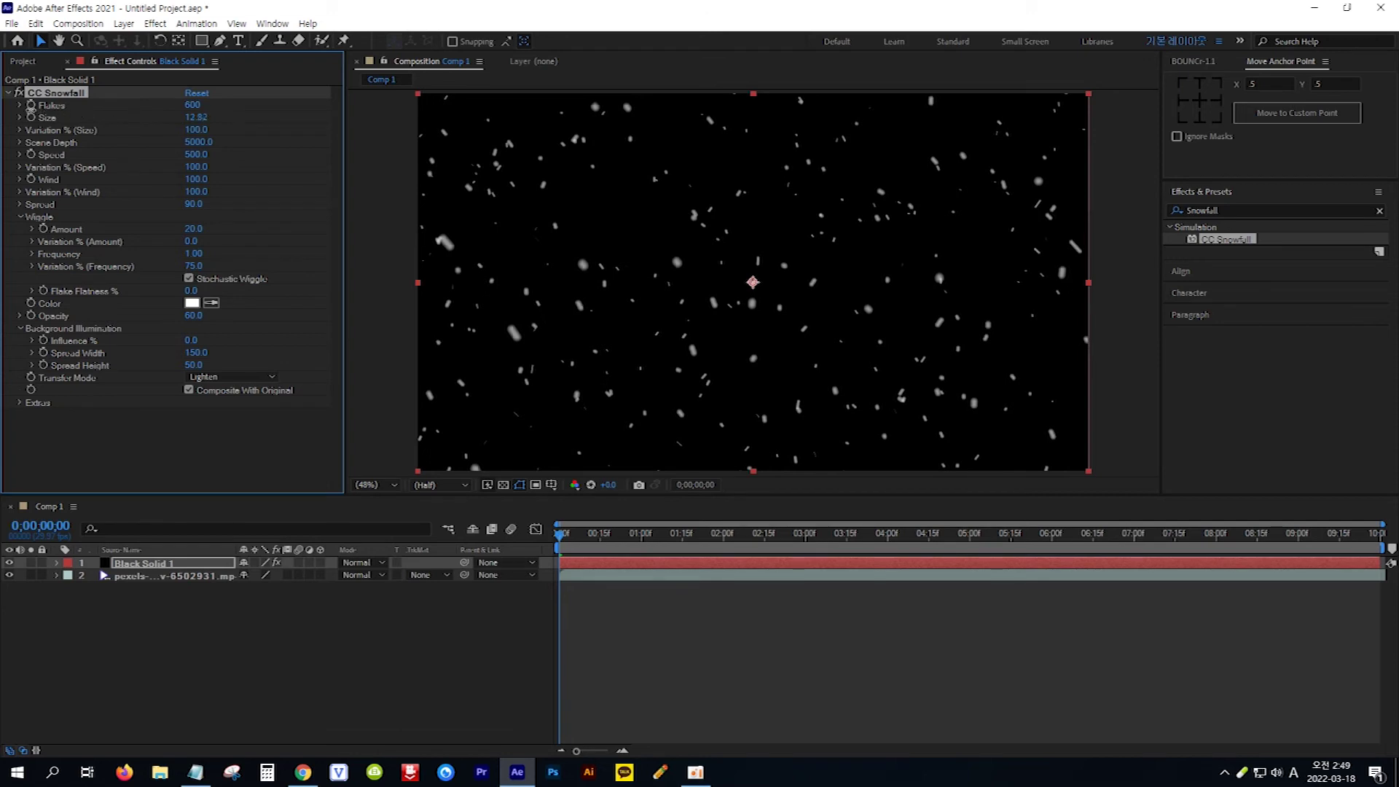
drag(195, 118, 182, 118)
click(193, 118)
text(15)
key(Return)
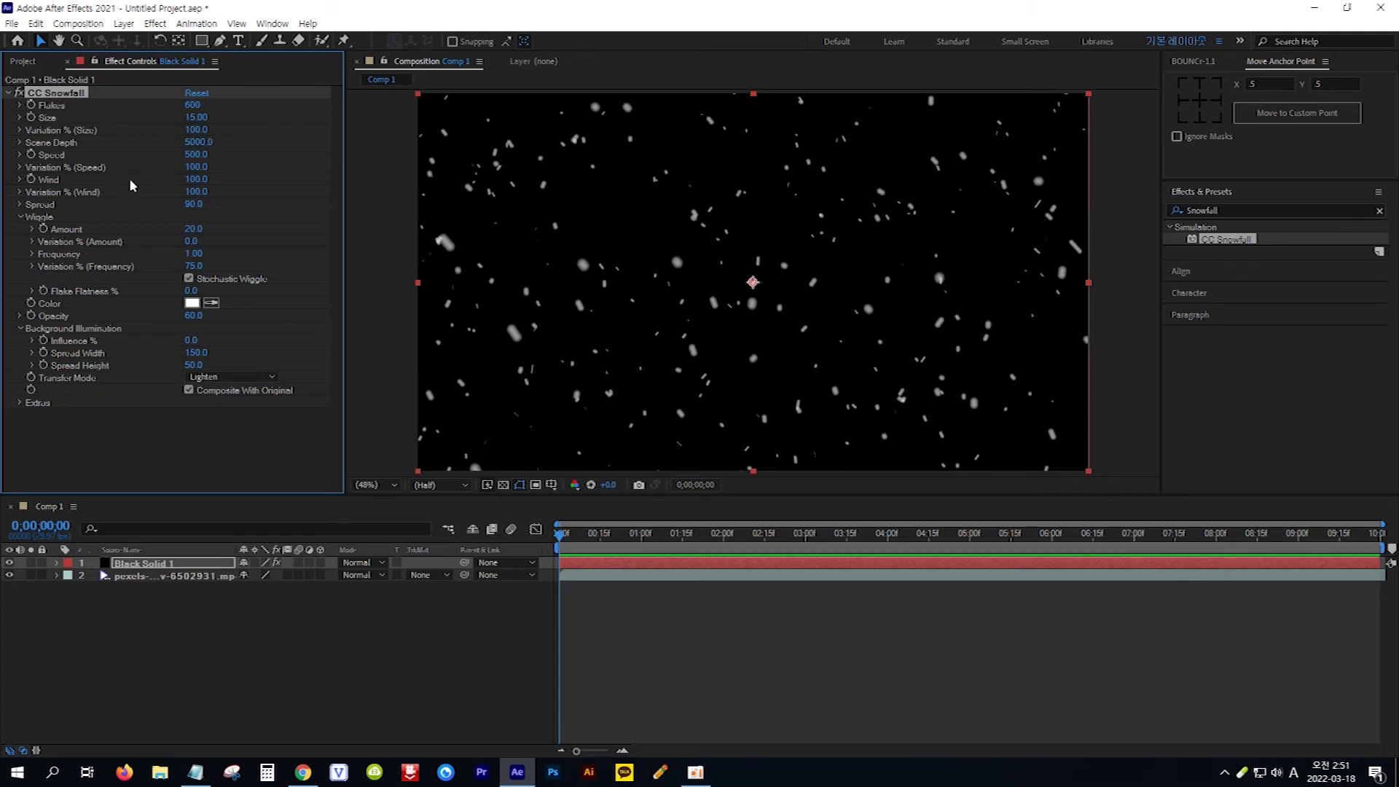
- Set the snowfall's Wind to 0
click(196, 180)
text(0)
key(Return)
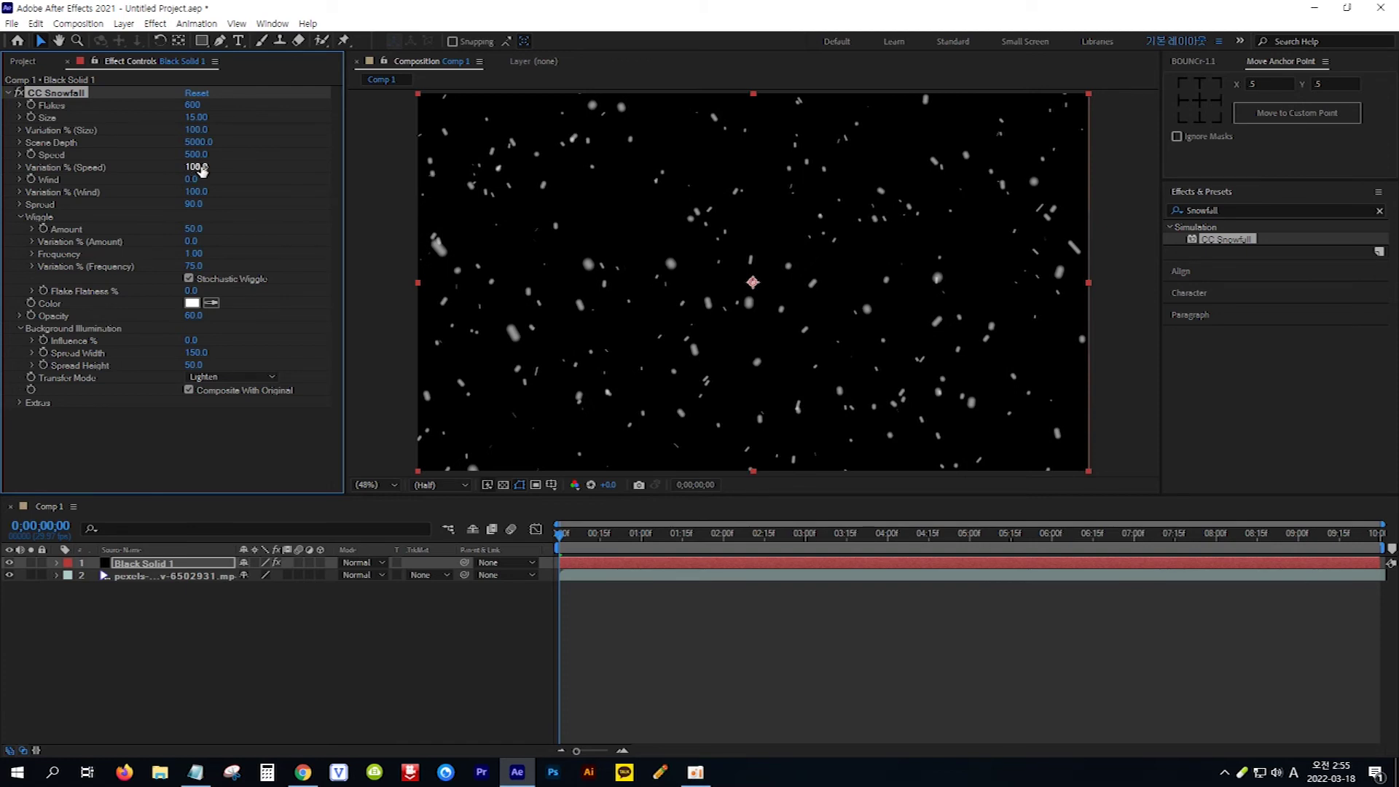
- Try a lower Variation % (Speed) on the snowfall and return it to 100
drag(203, 169, 130, 169)
drag(109, 167, 267, 169)
- Turn off Composite With Original for CC Snowfall and play a preview of the snow over the footage
click(188, 391)
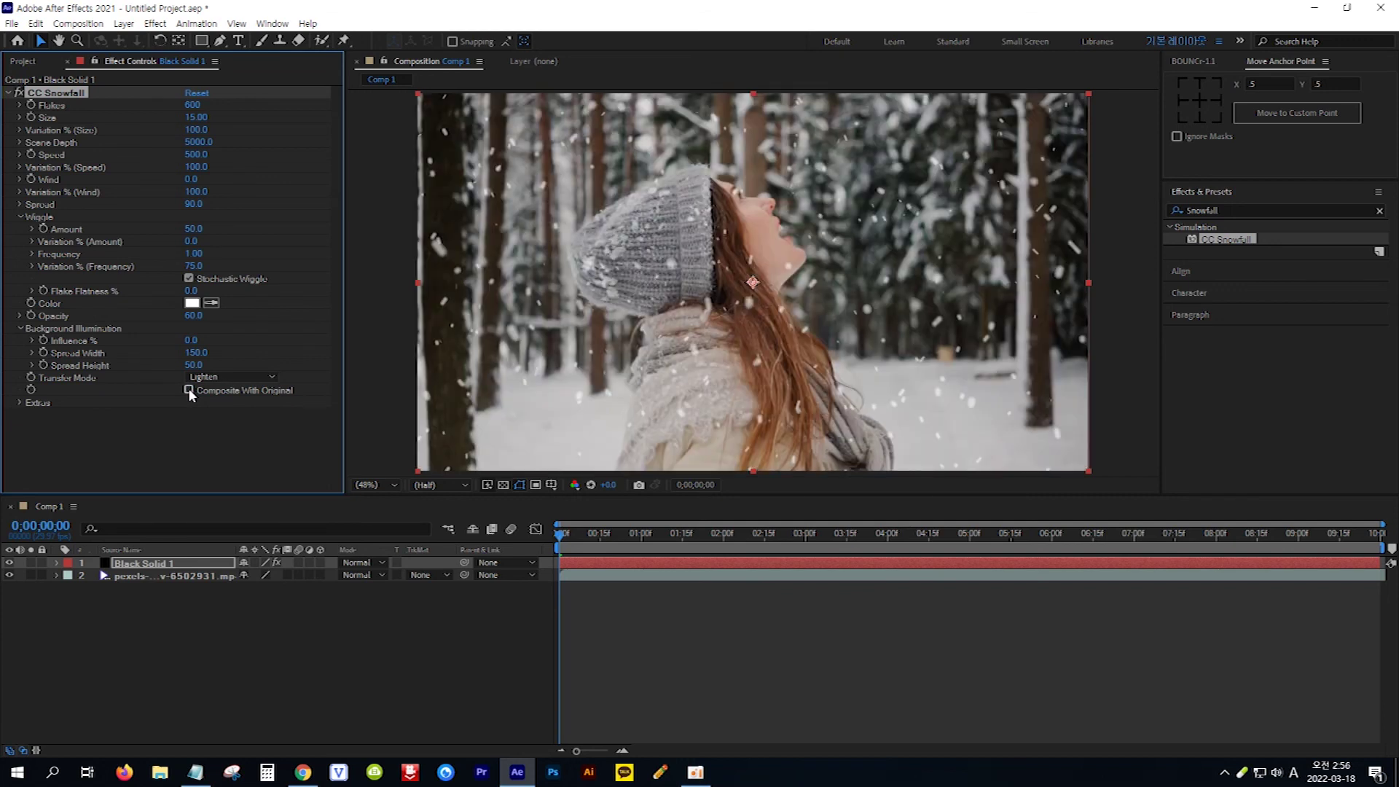
key(space)
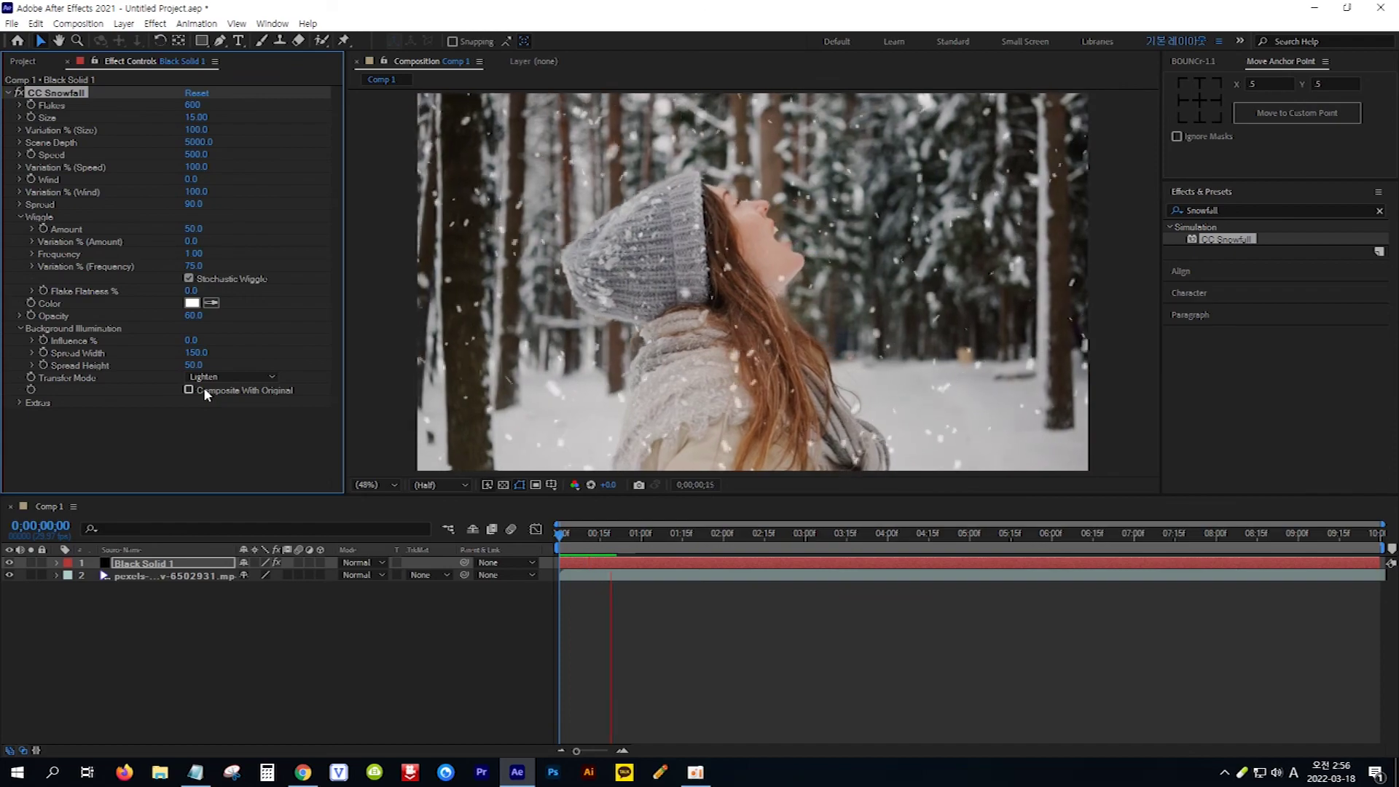